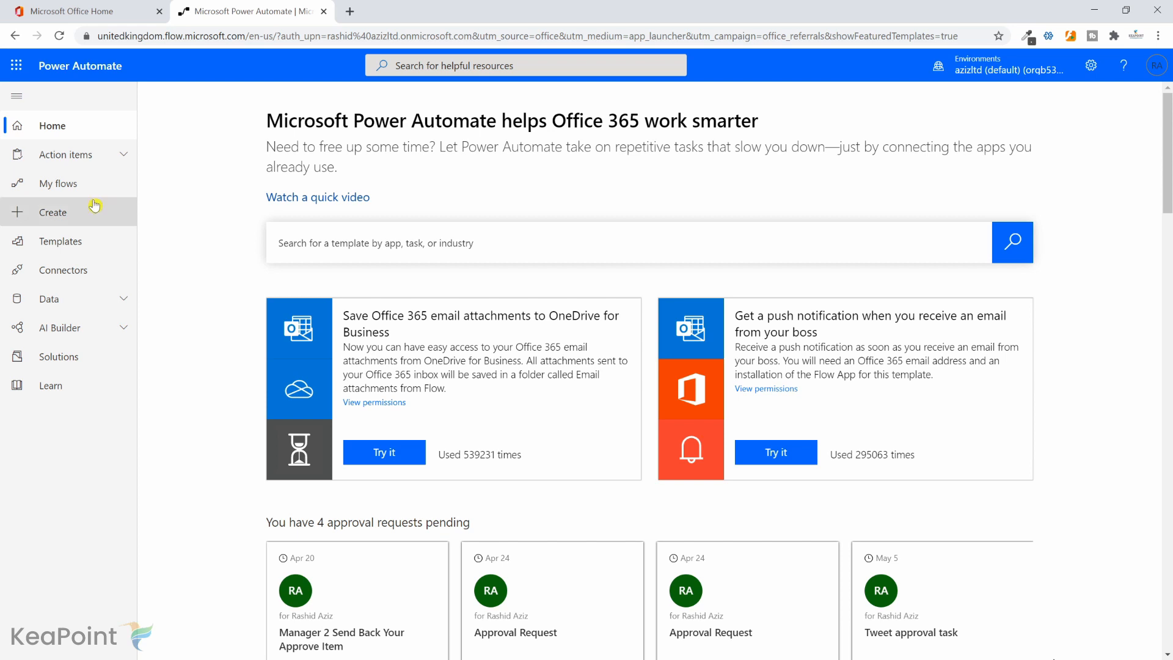
# Step: Create an instant flow named "Do Until Demo" that uses the "Manually trigger a flow" trigger
pyautogui.click(63, 215)
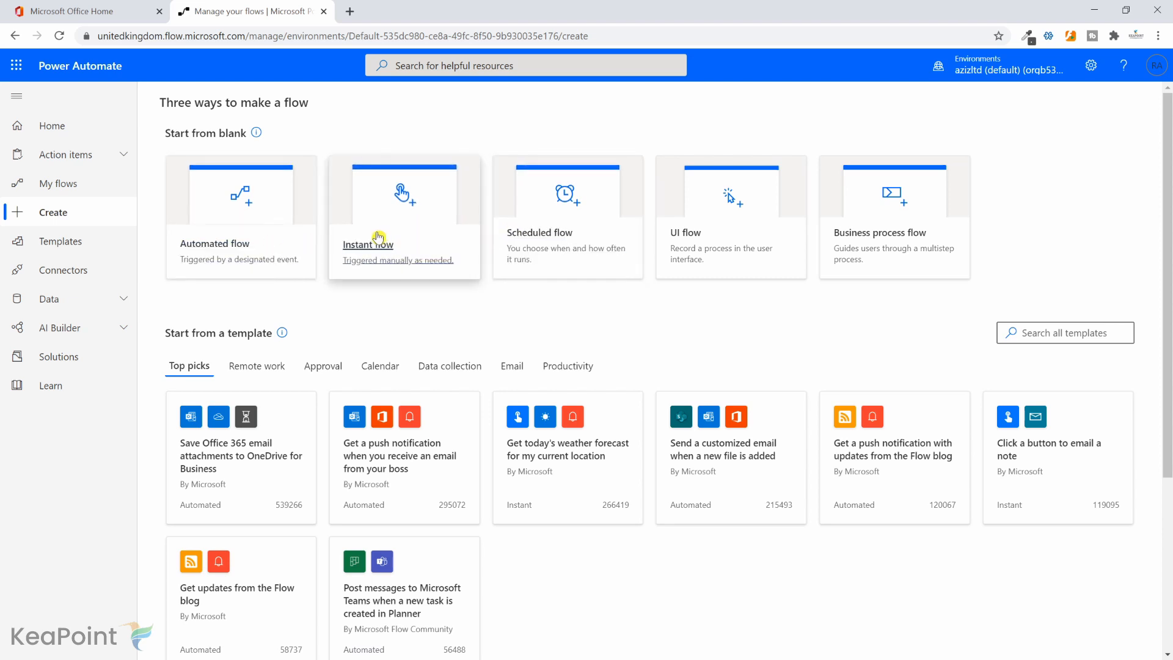
pyautogui.click(411, 230)
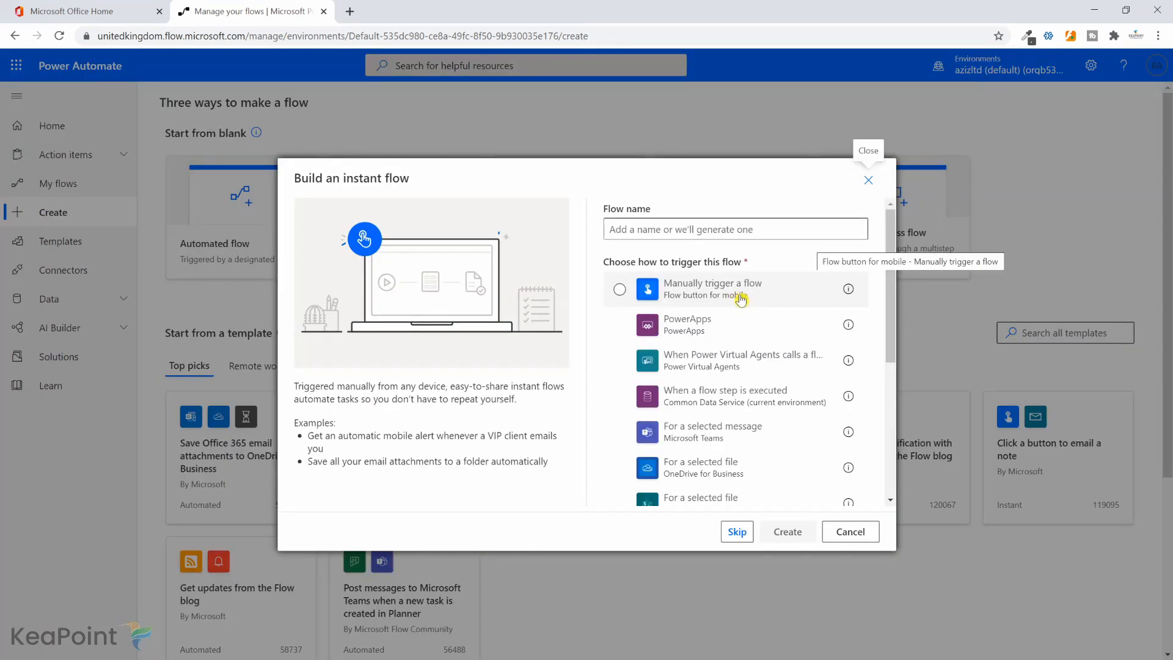
pyautogui.click(738, 296)
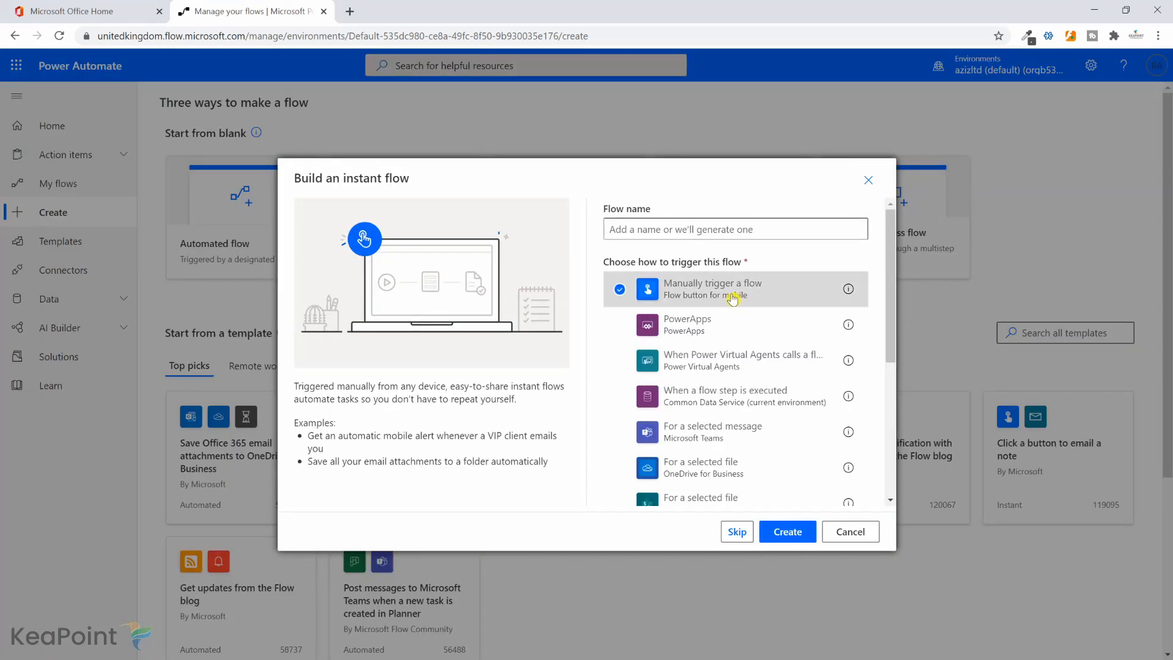
pyautogui.click(684, 229)
pyautogui.write('Do Until Demo')
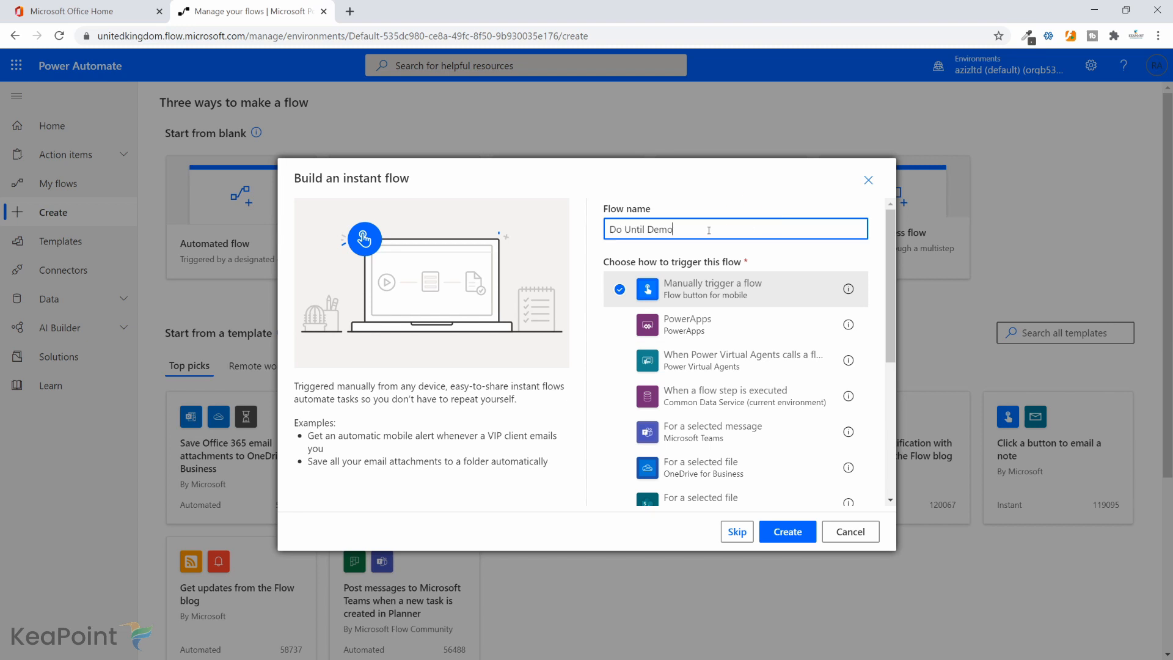
pyautogui.click(788, 538)
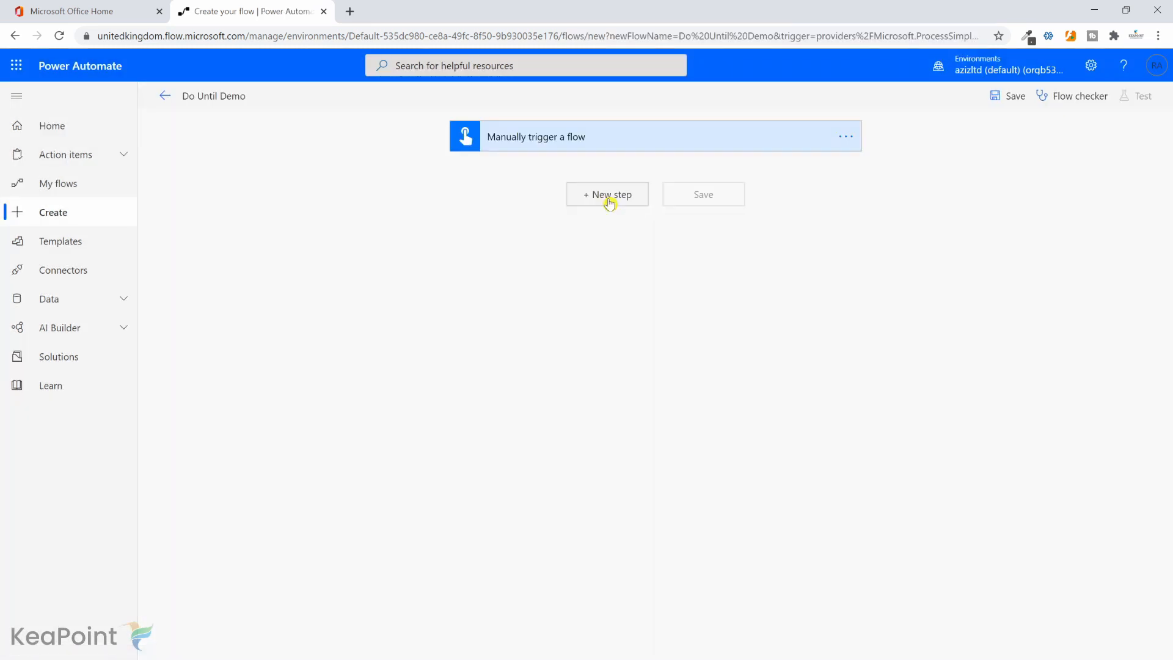
# Step: Add an Initialize variable action named Counter with type Integer and initial value 0
pyautogui.click(603, 198)
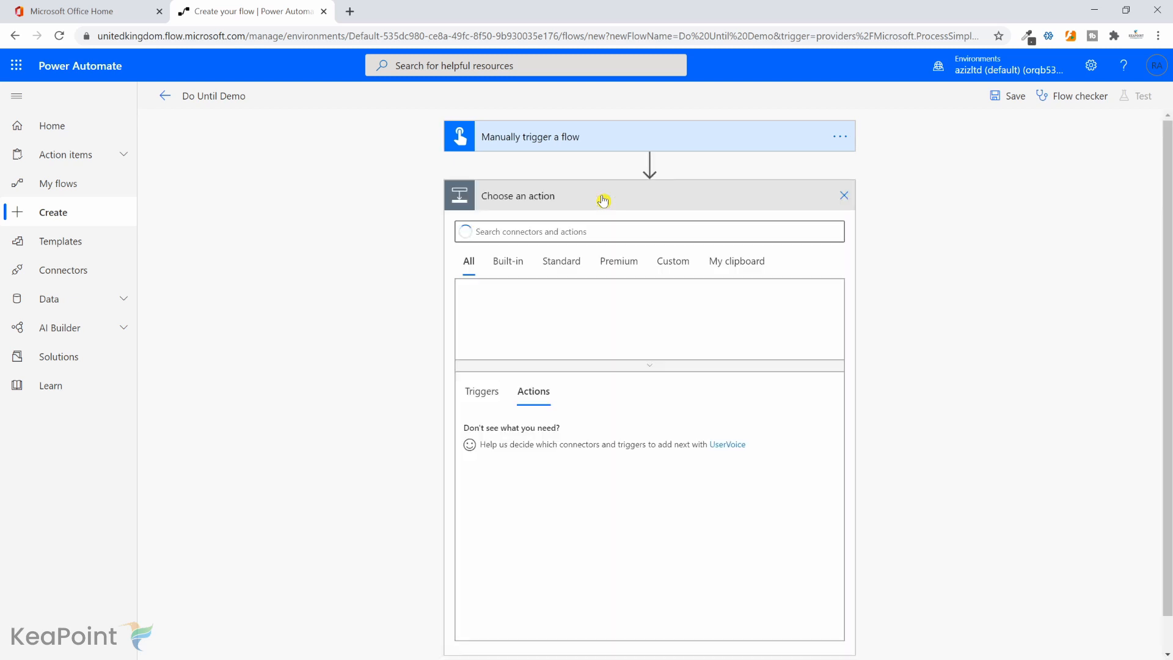
pyautogui.write('variable')
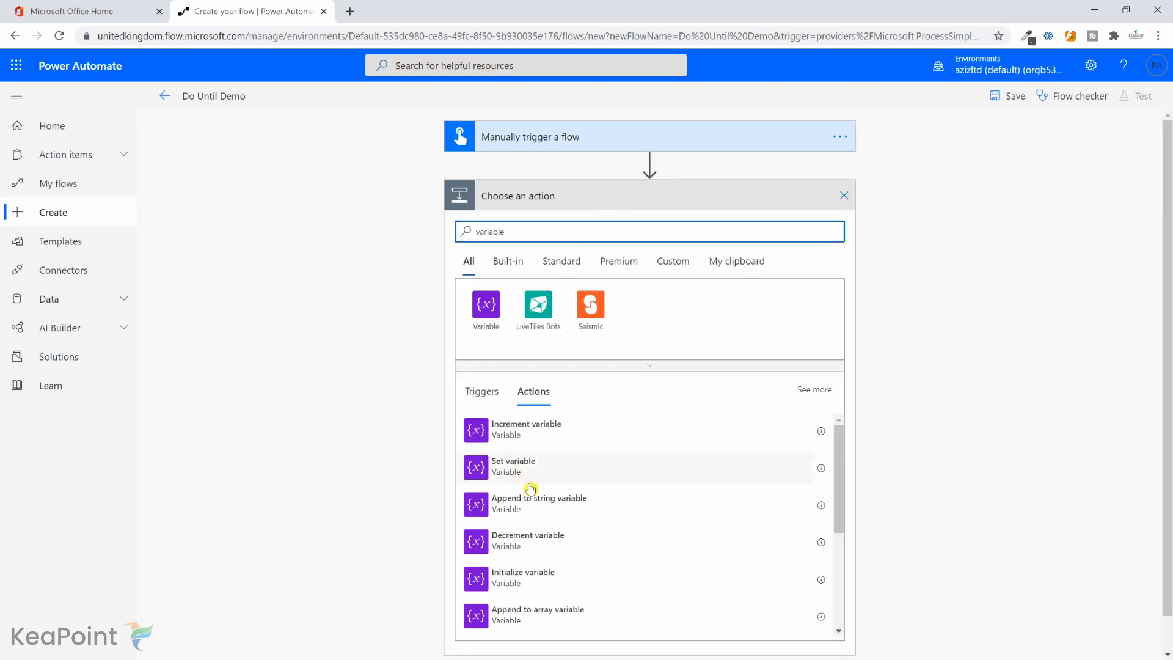
pyautogui.scroll(-2, 542, 562)
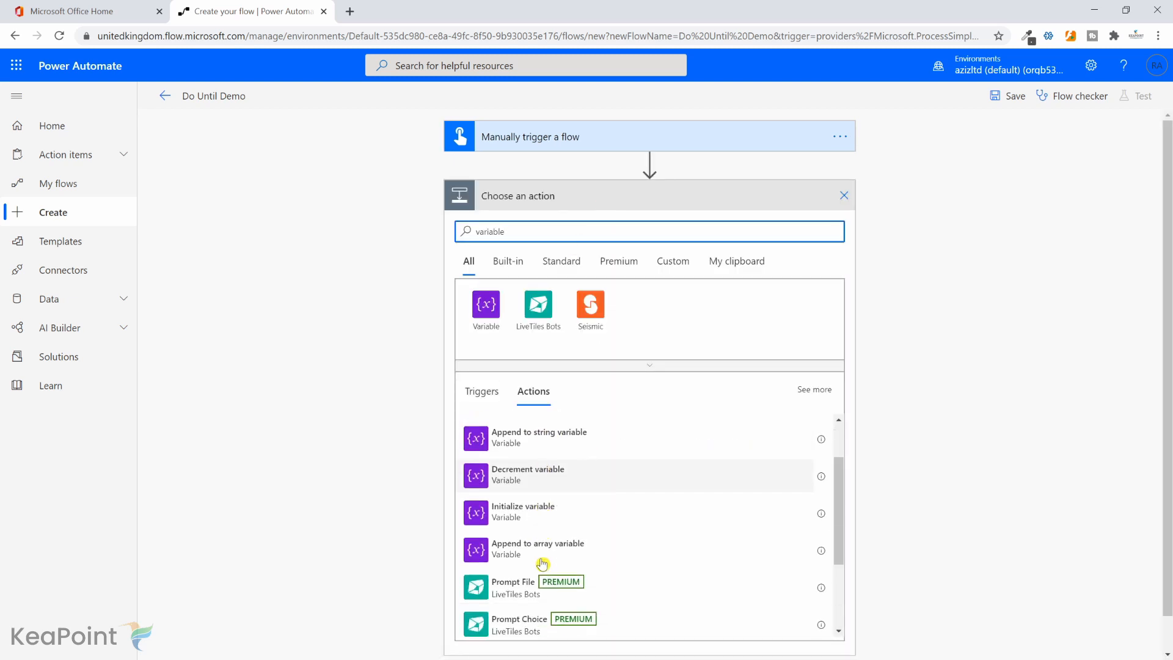
pyautogui.click(529, 516)
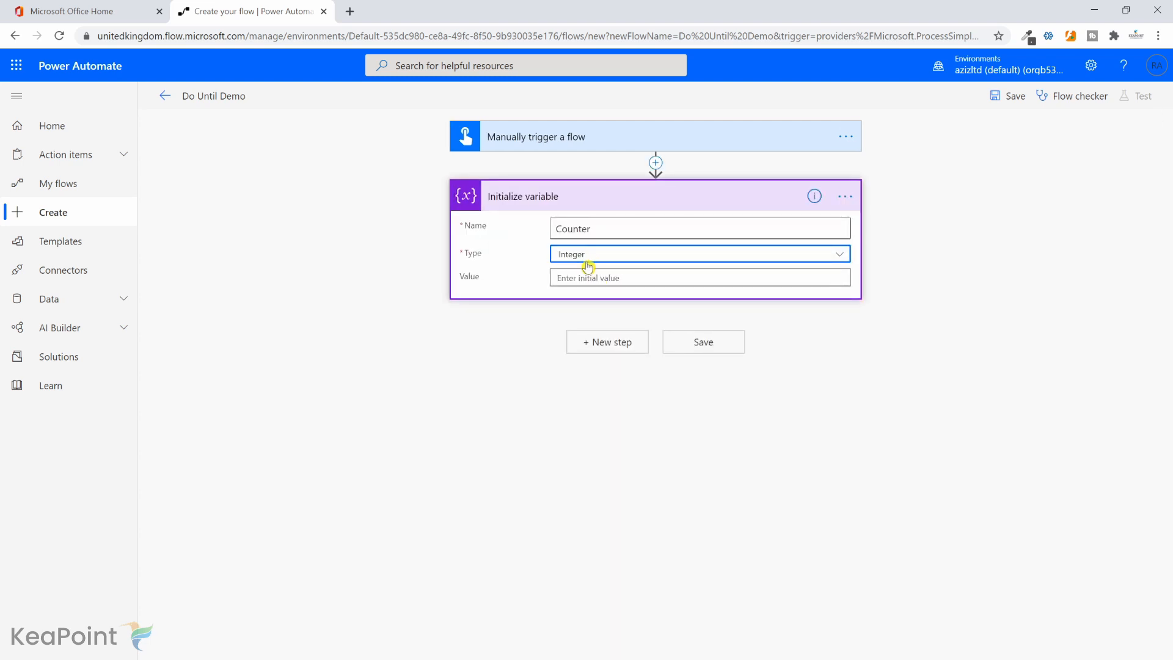
pyautogui.click(594, 261)
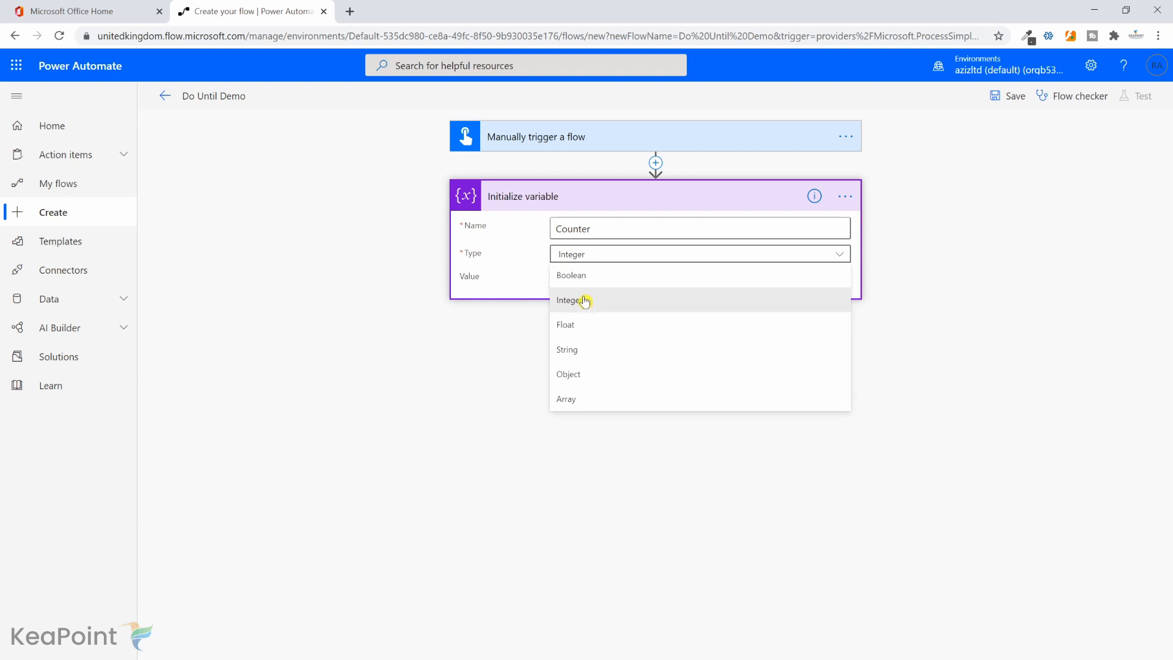
pyautogui.click(583, 300)
pyautogui.press('Tab')
pyautogui.write('0')
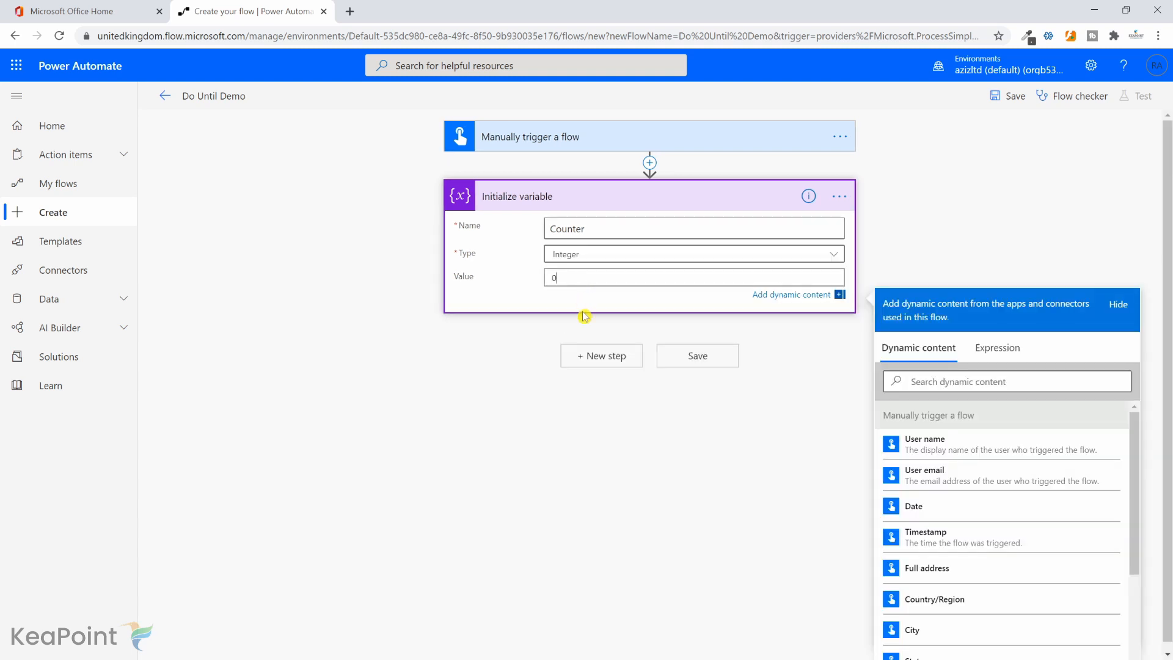
# Step: Add a Do until loop after the variable action, with the condition that Counter is equal to 3
pyautogui.click(608, 341)
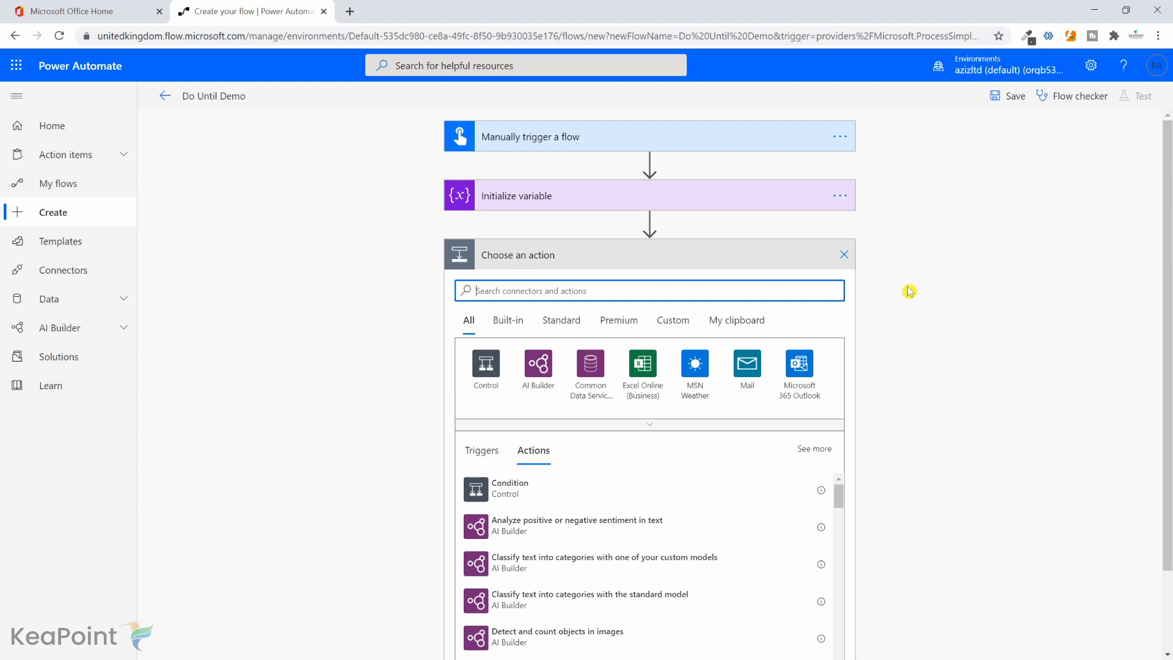
pyautogui.write('do until')
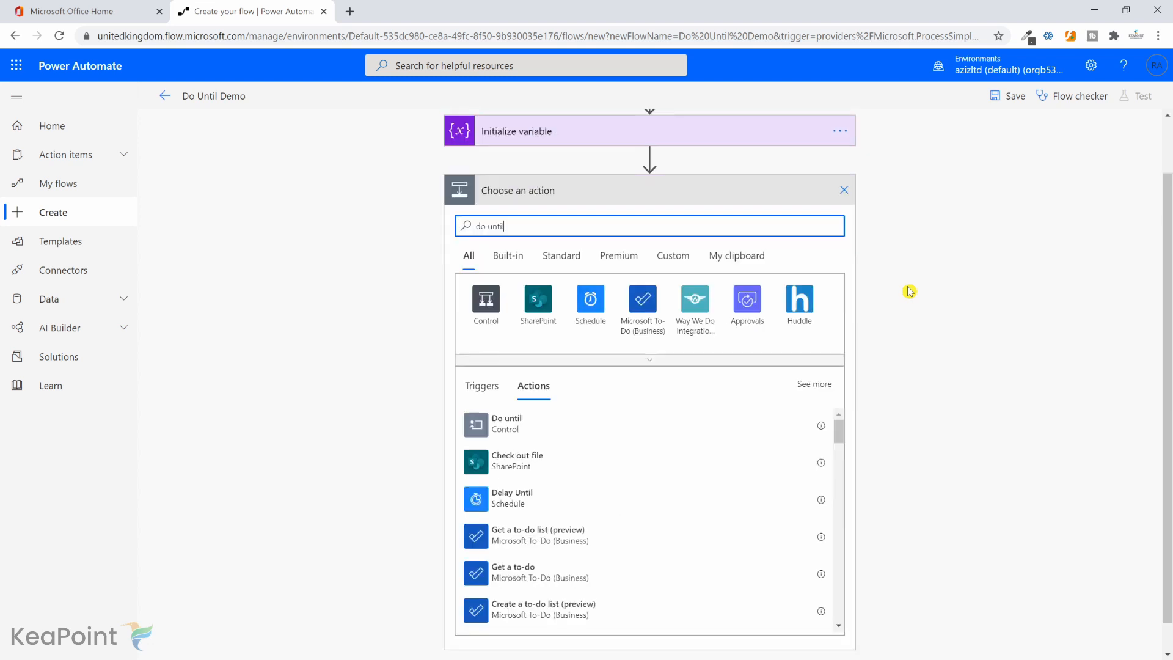
pyautogui.click(540, 429)
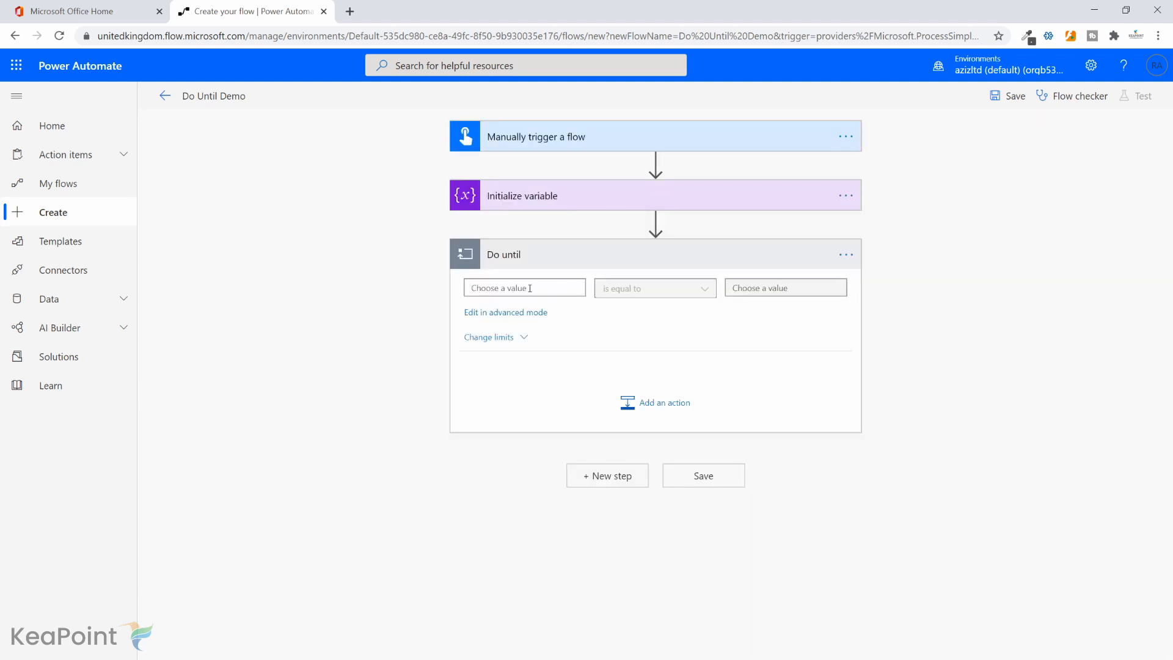
pyautogui.click(530, 288)
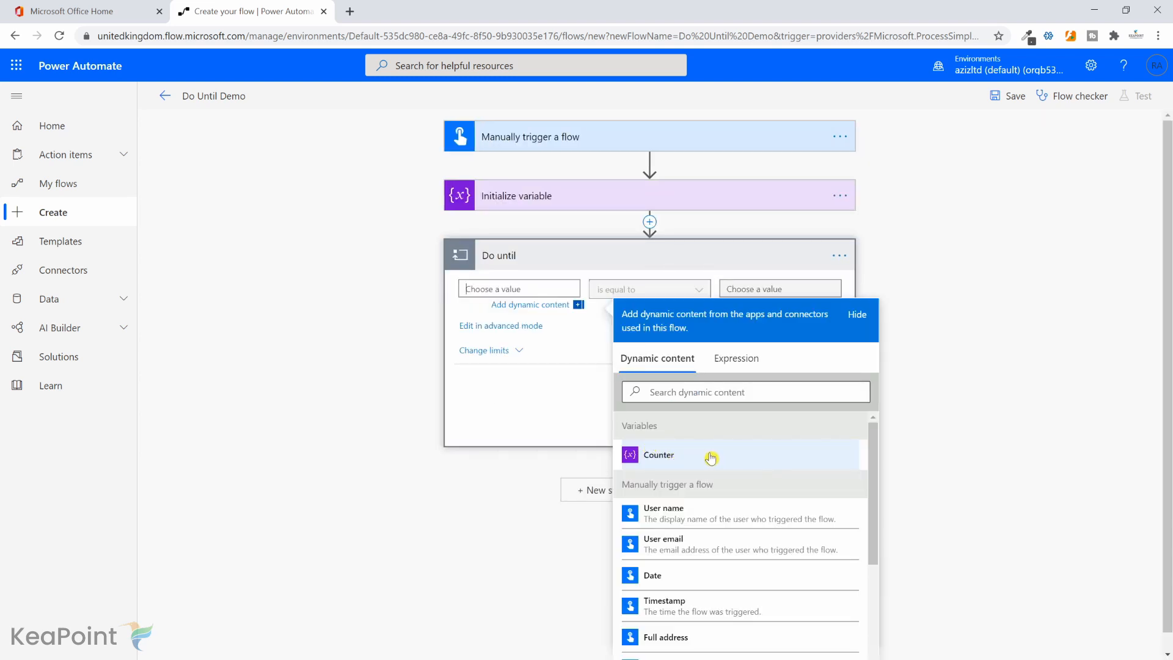
pyautogui.click(711, 458)
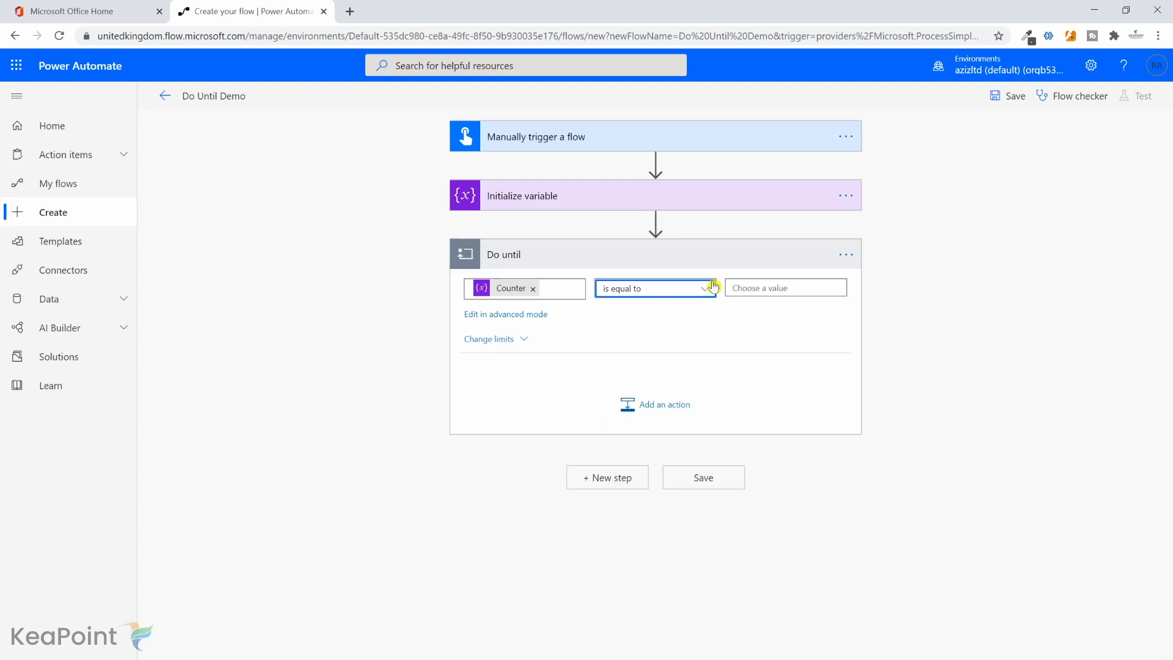
pyautogui.click(758, 285)
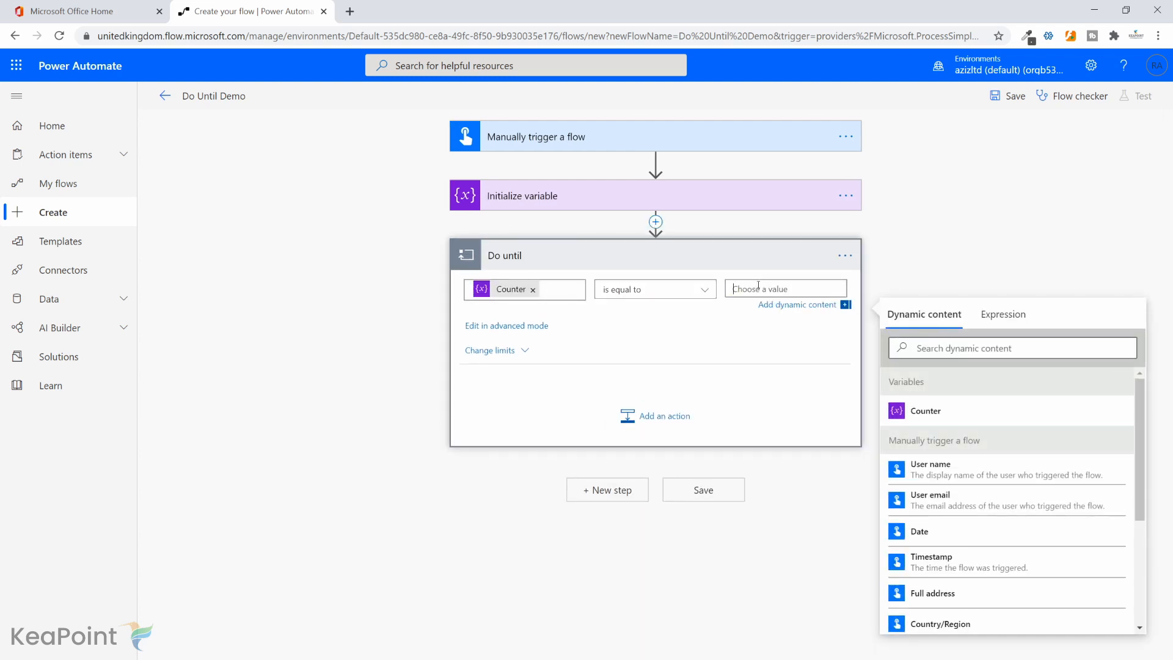
pyautogui.write('3')
pyautogui.click(748, 397)
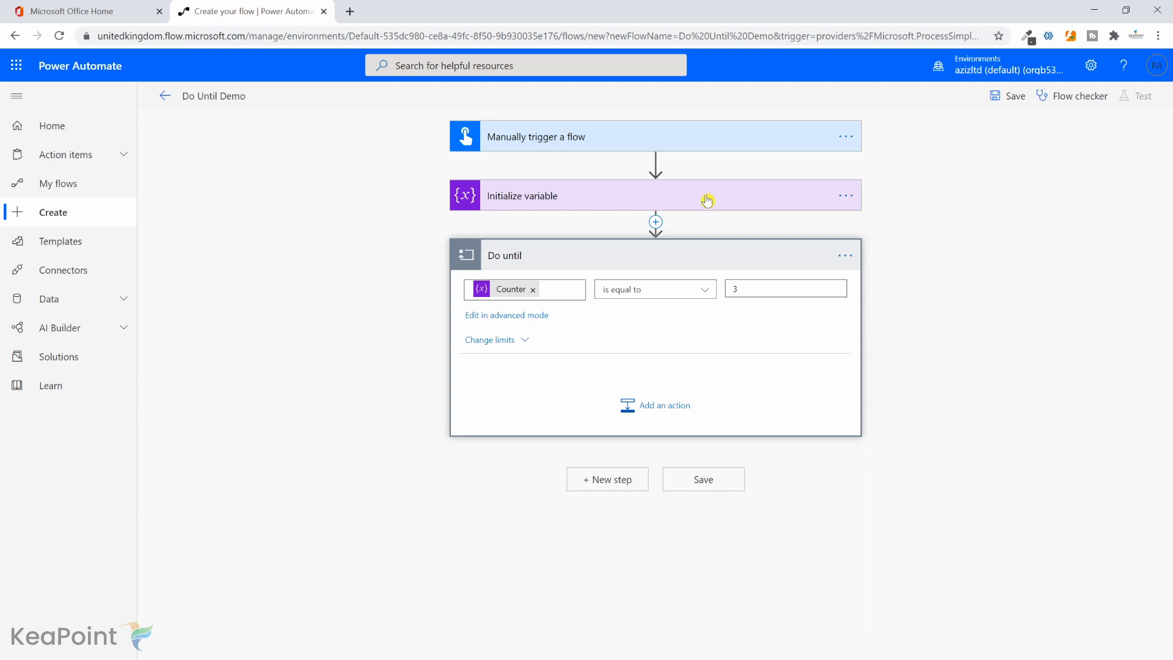
pyautogui.click(707, 198)
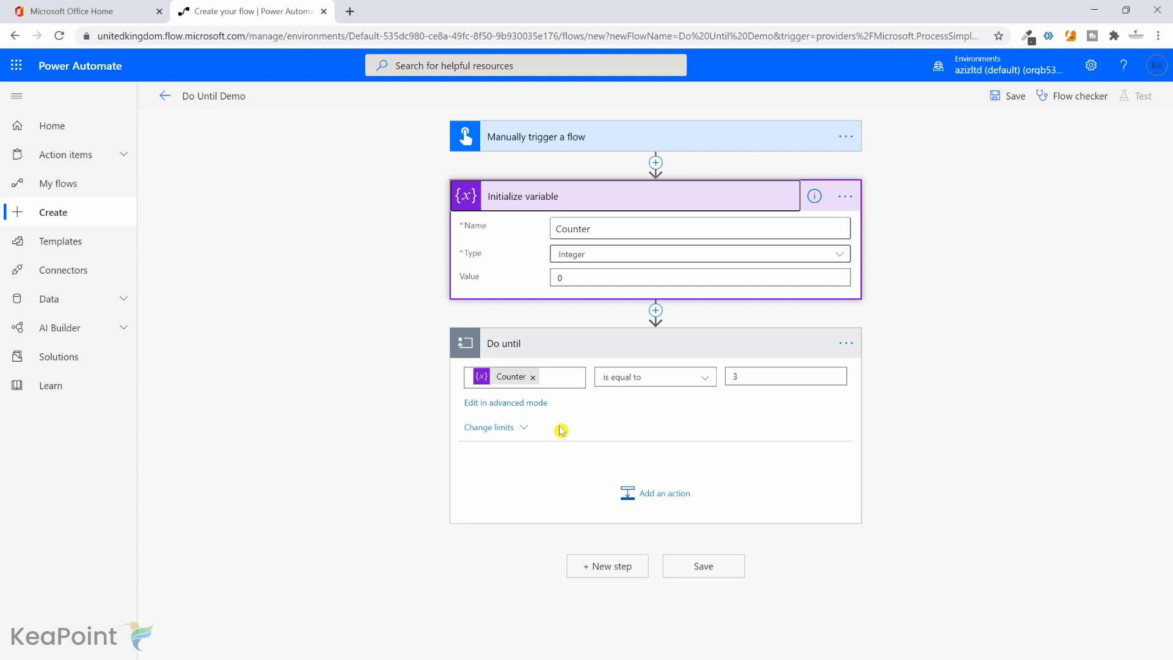
# Step: Add a "Send an email notification (V3)" action inside the Do until loop
pyautogui.click(662, 497)
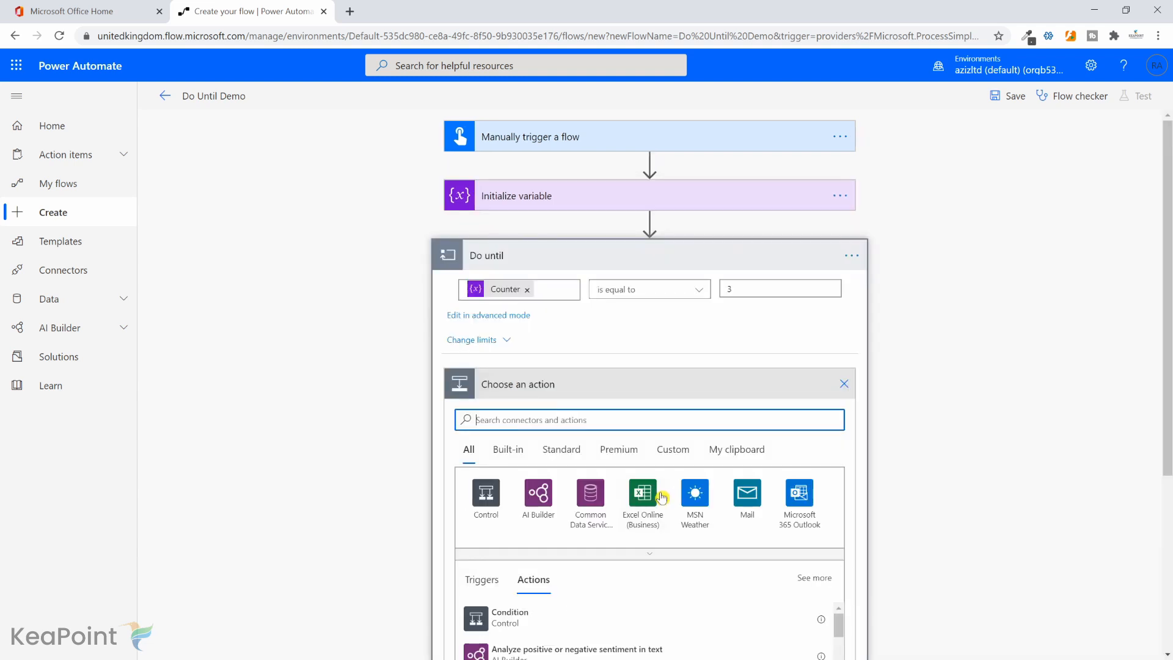
pyautogui.click(590, 418)
pyautogui.write('send')
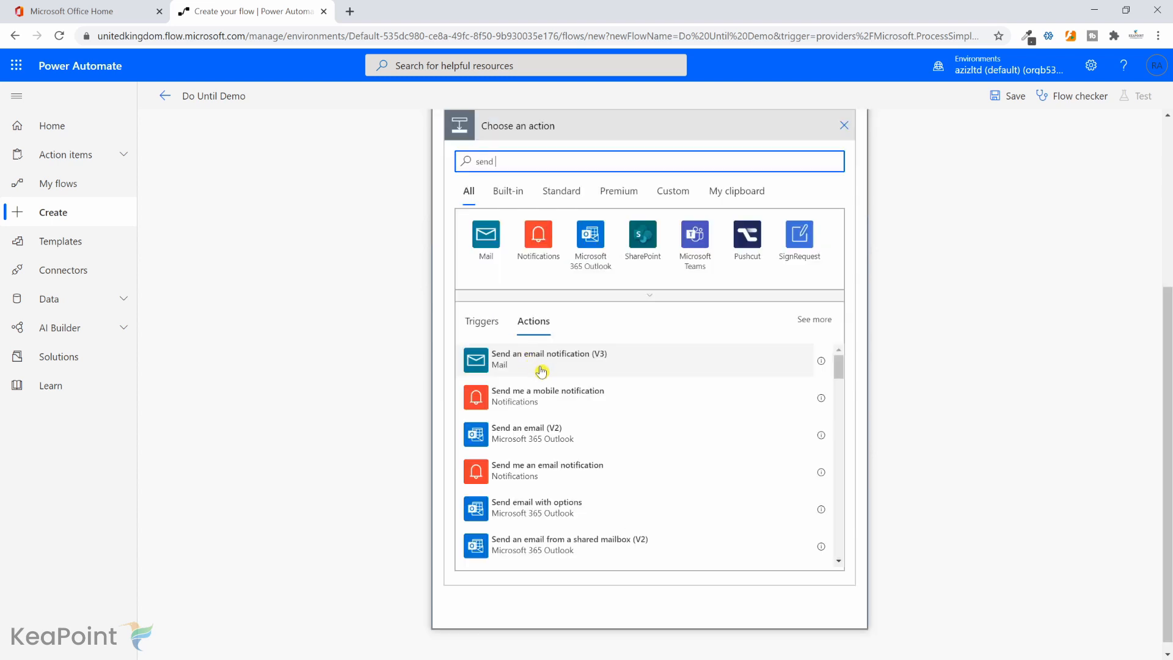
pyautogui.click(575, 366)
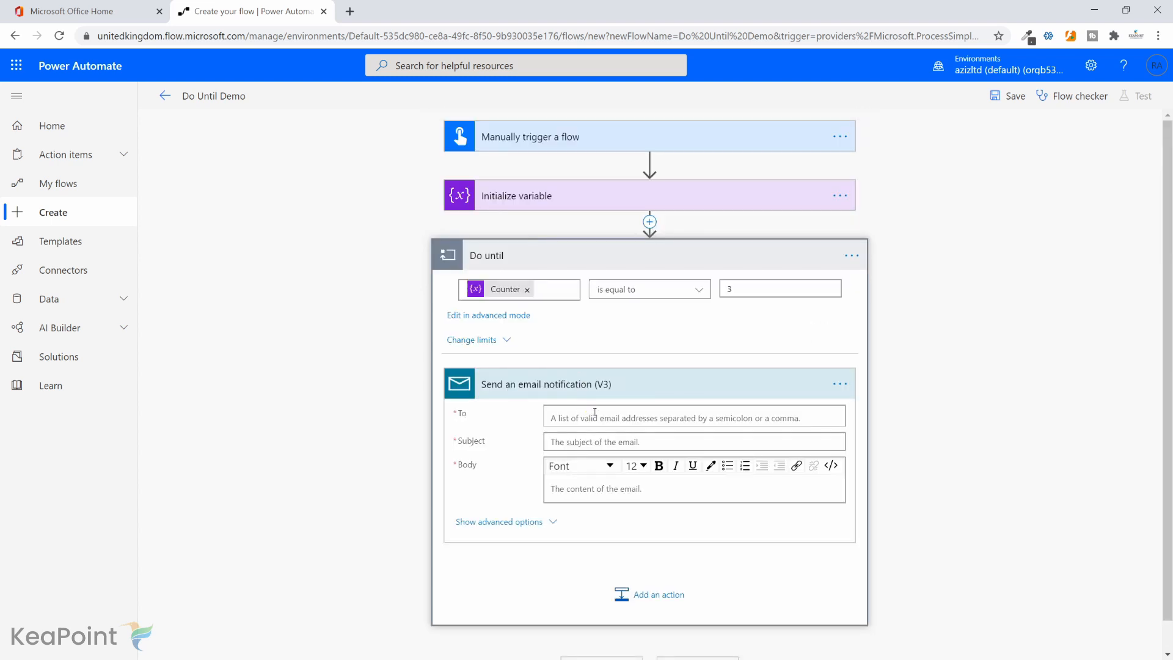
# Step: Fill in the email's recipient, the subject "Counter Value:" followed by the Counter variable, and the body "Testing Do until flow"
pyautogui.click(590, 416)
pyautogui.click(599, 442)
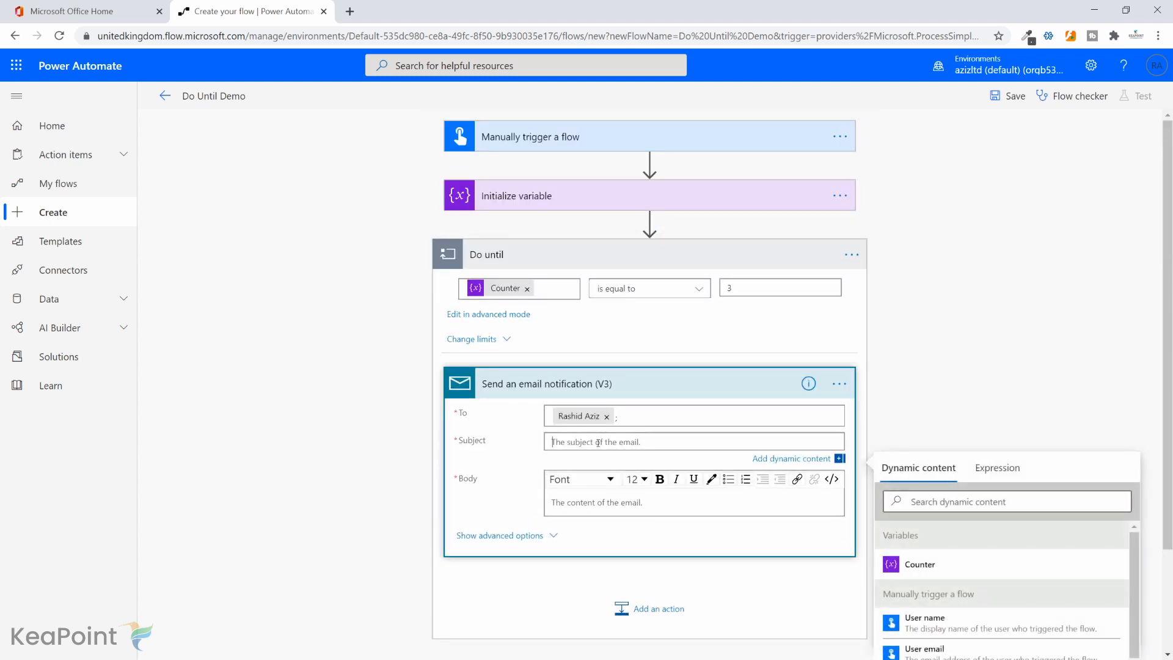
pyautogui.write('Counter Value:')
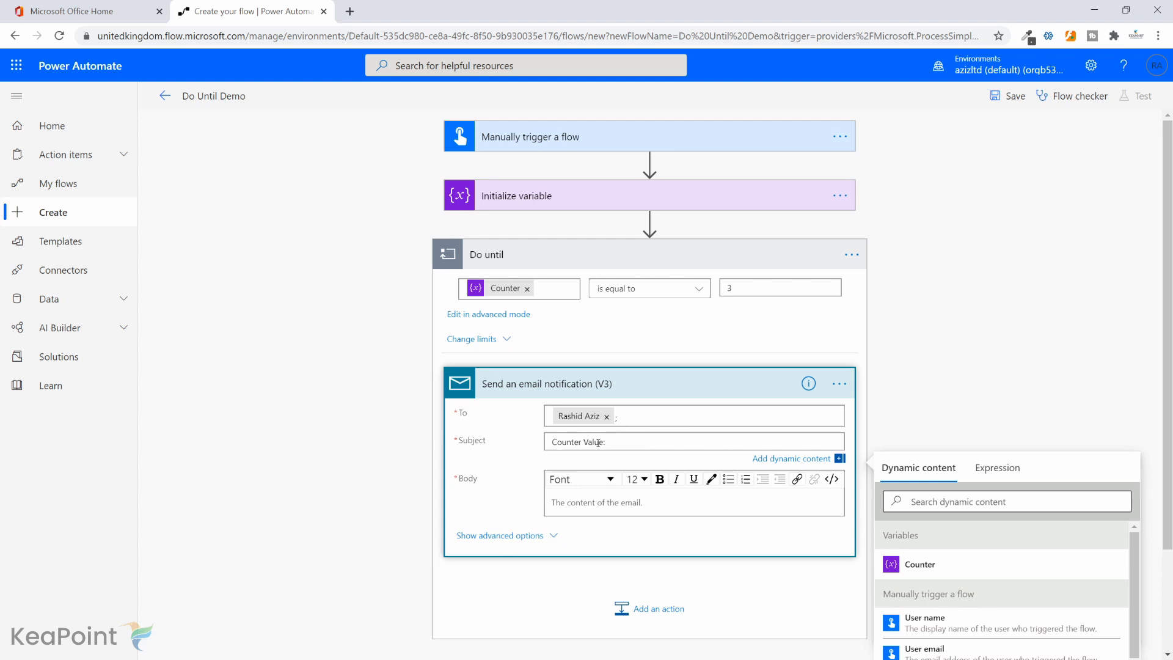
pyautogui.click(940, 568)
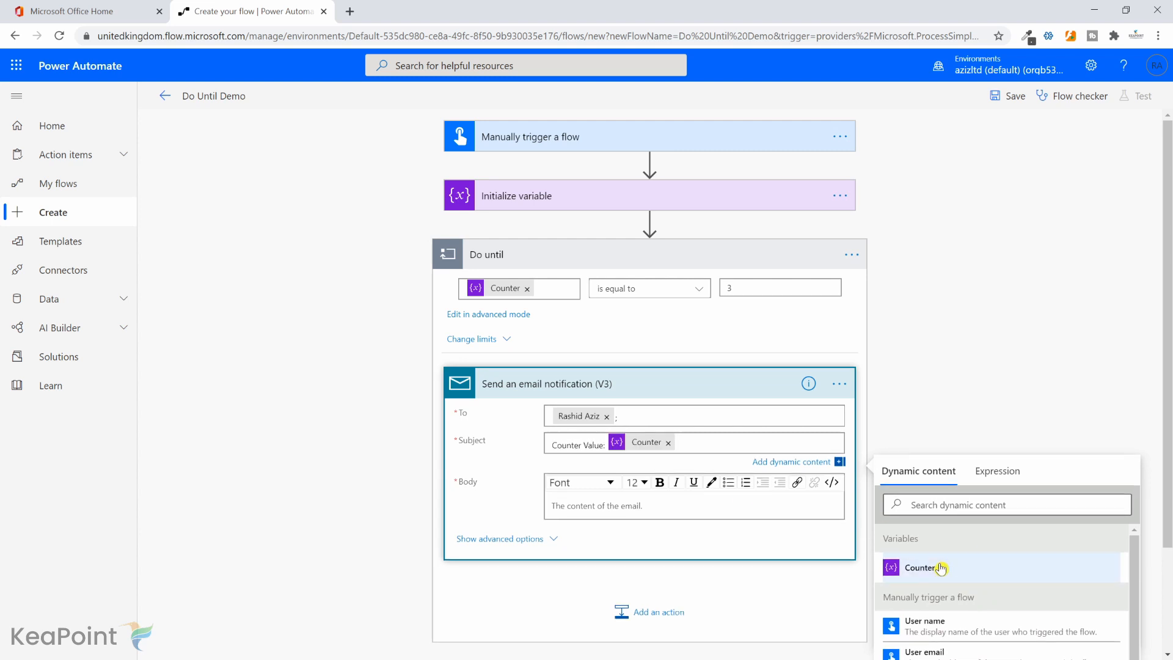
pyautogui.click(614, 502)
pyautogui.write('Testing Do until flow')
# Step: Add an Increment variable action inside the Do until loop, below the email notification
pyautogui.scroll(-3, 610, 539)
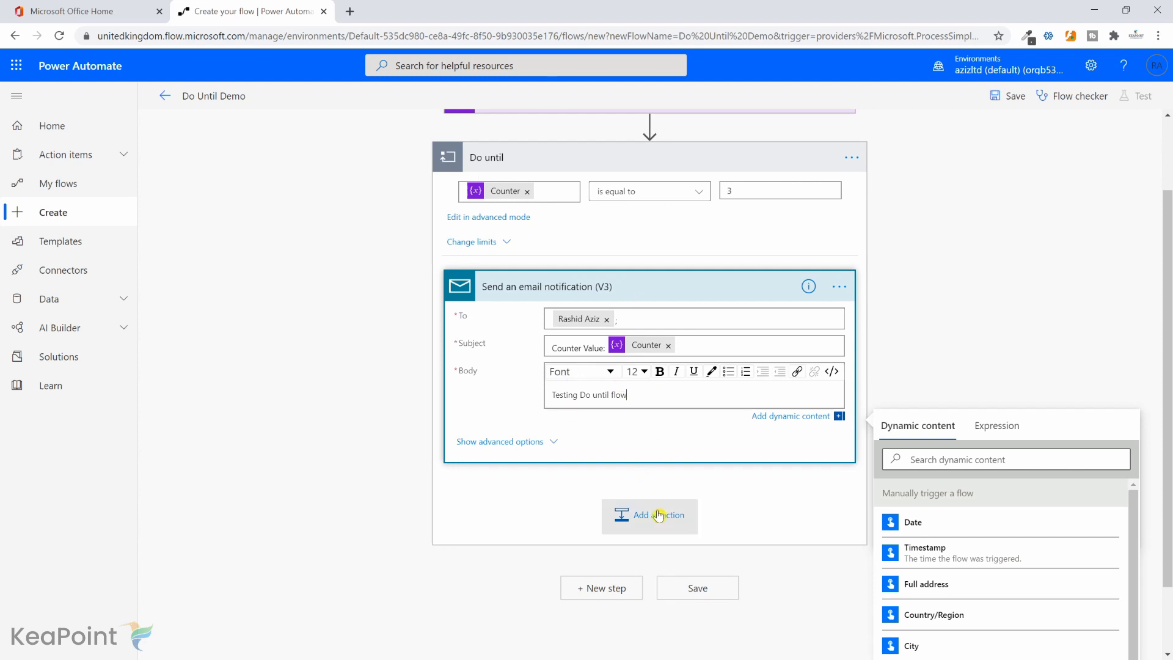
pyautogui.scroll(2, 660, 515)
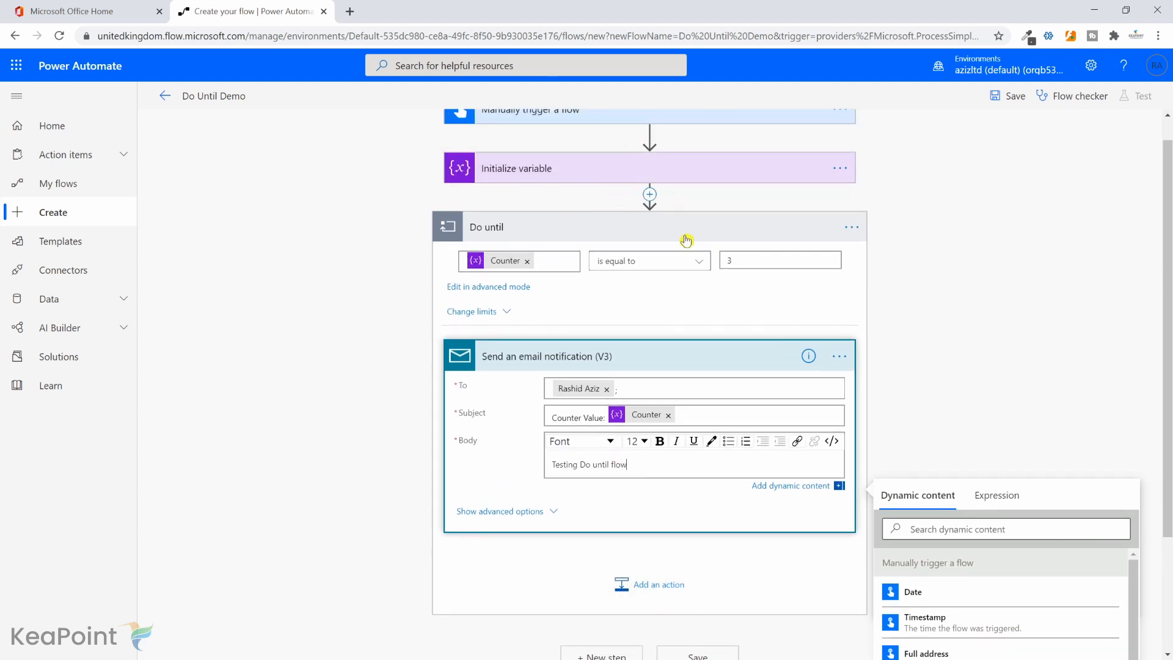
pyautogui.scroll(-4, 640, 545)
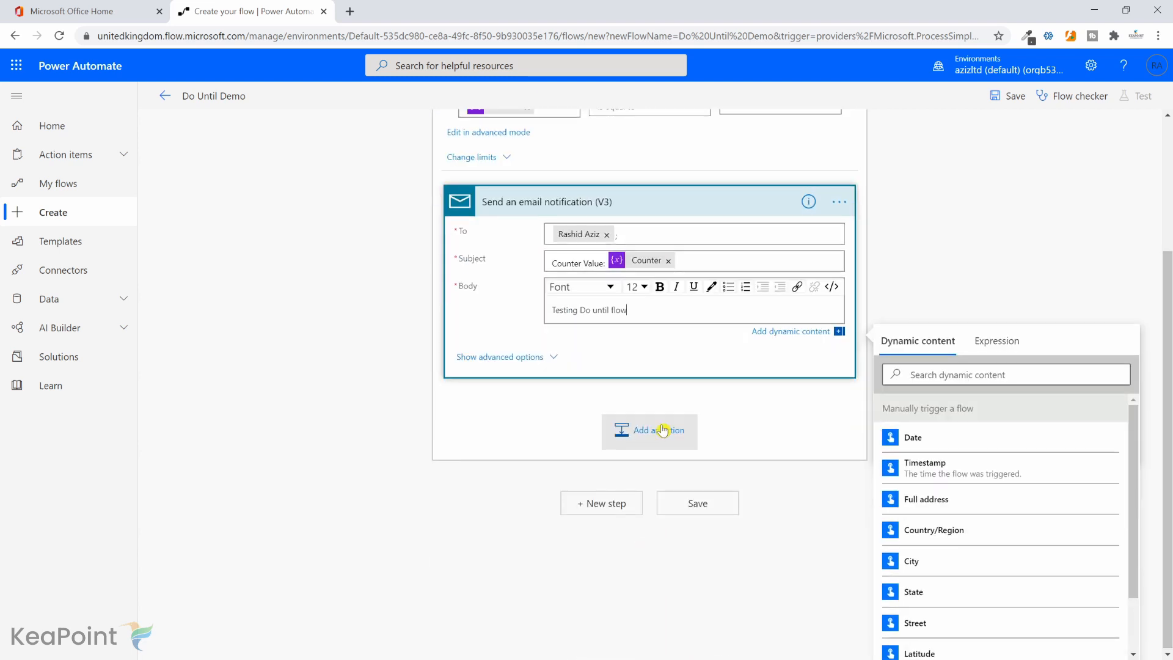
pyautogui.click(663, 430)
pyautogui.write('variable')
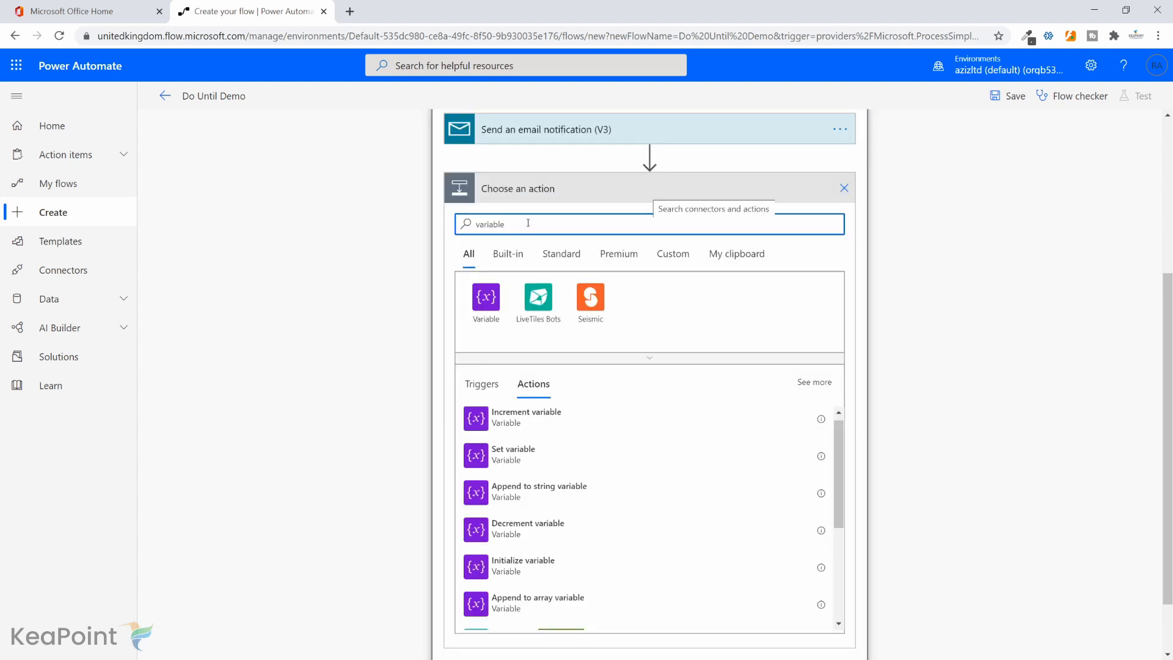
pyautogui.click(534, 421)
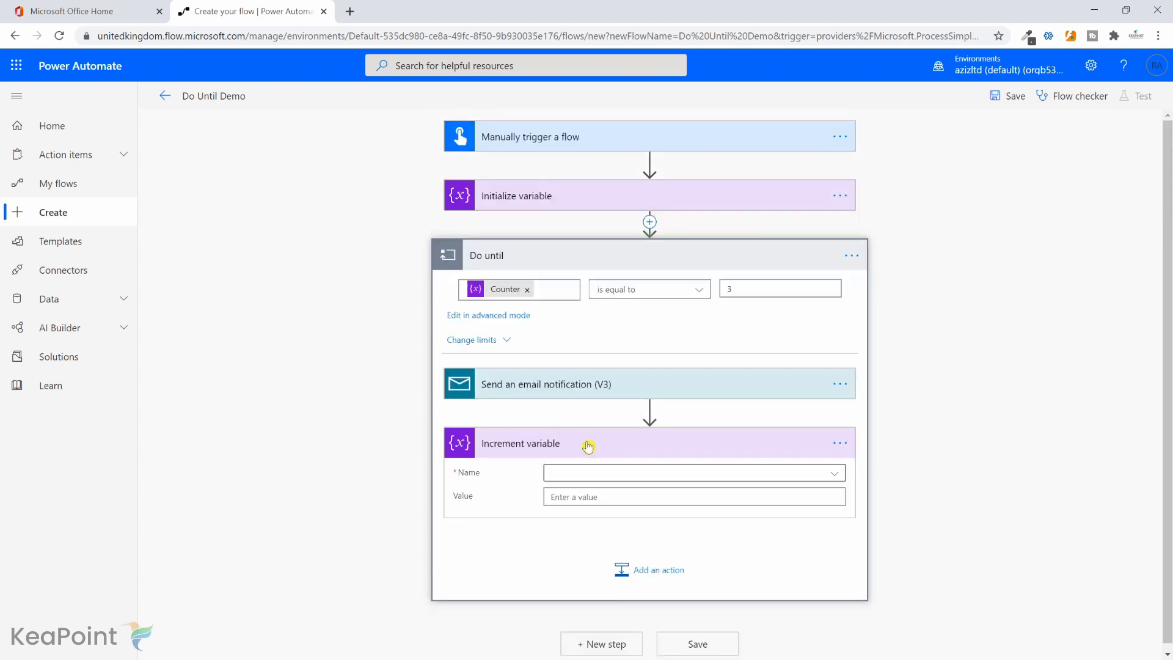
# Step: Set the Increment variable action to increase the Counter variable by 1
pyautogui.click(630, 477)
pyautogui.click(598, 521)
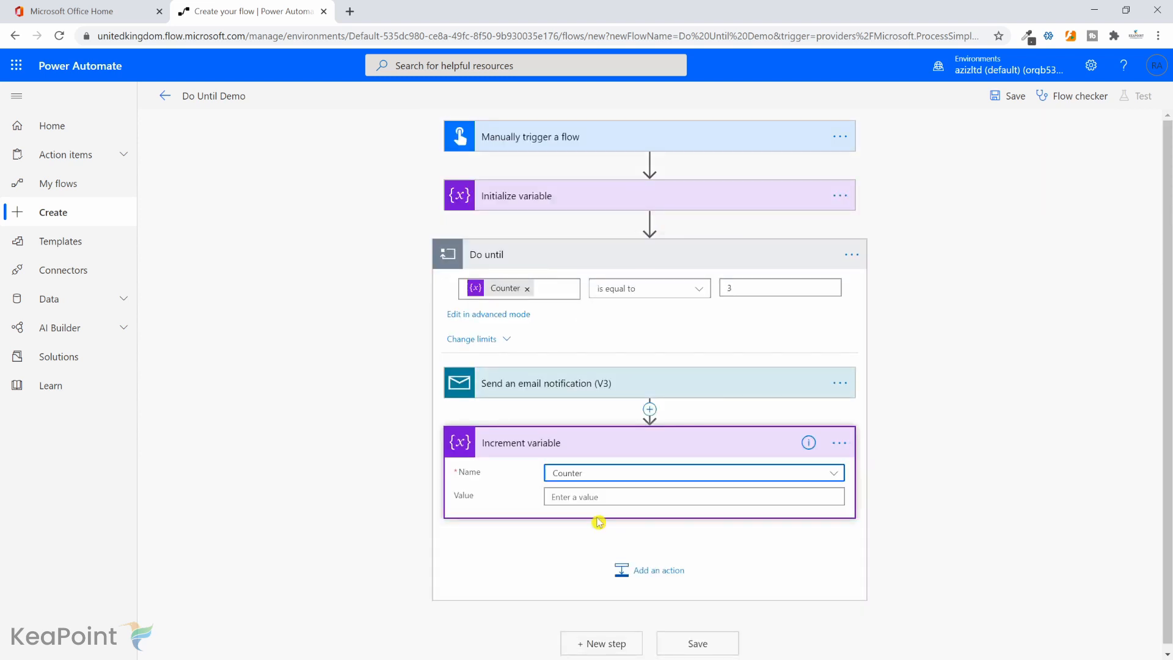
pyautogui.click(581, 497)
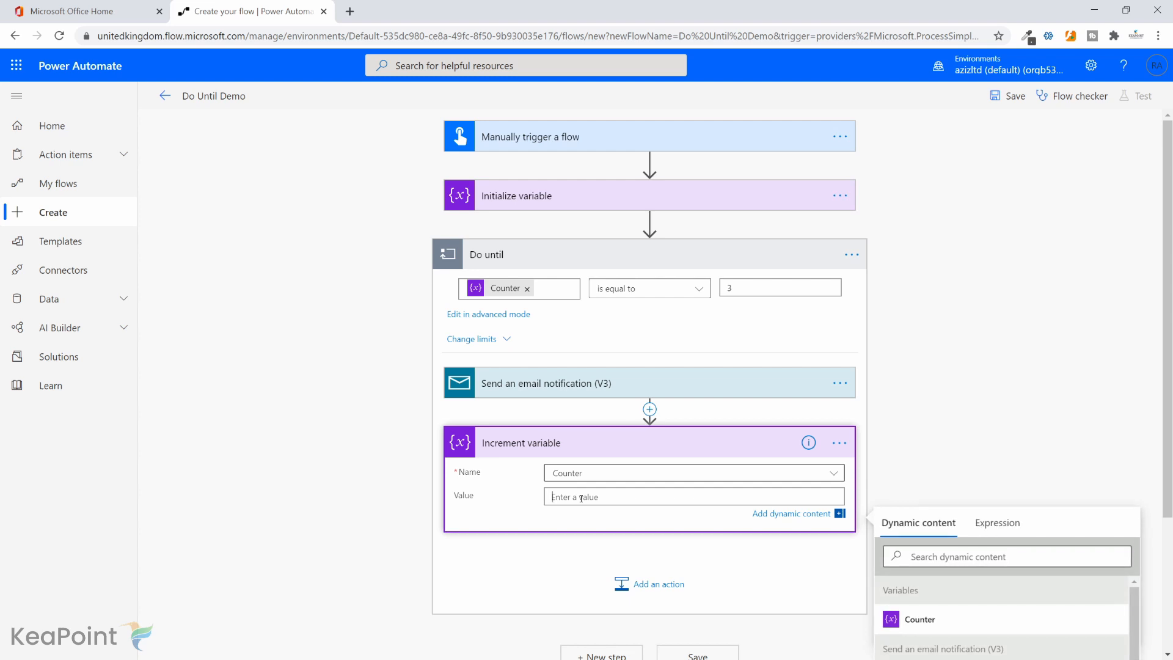
pyautogui.write('1')
pyautogui.click(535, 557)
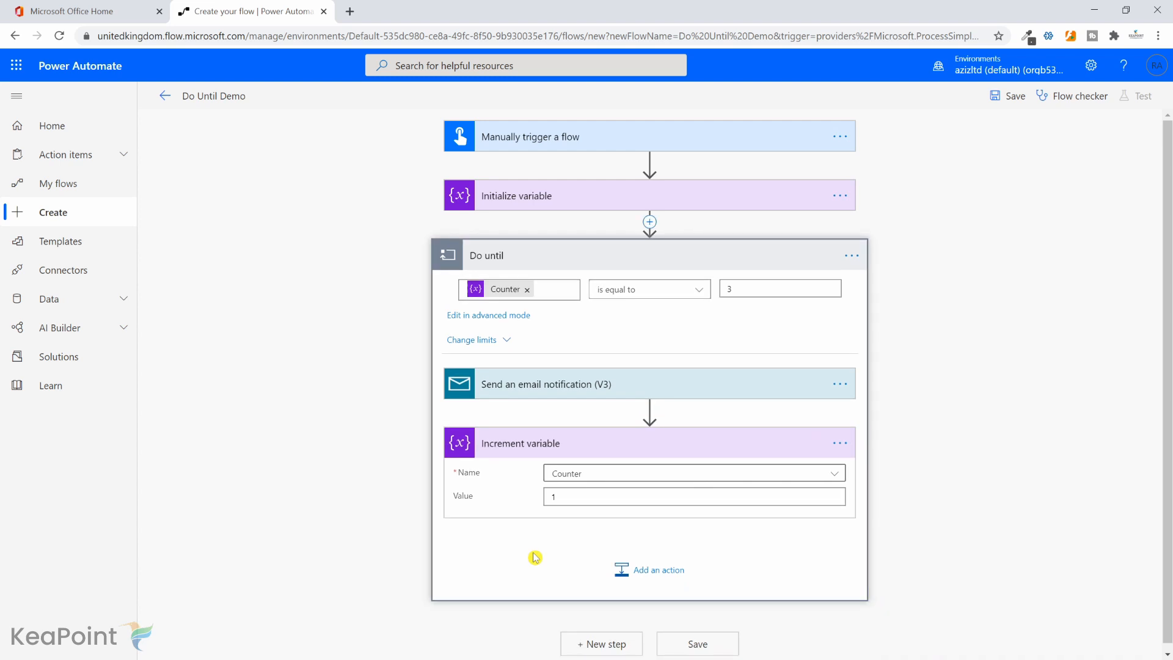
# Step: Expand the Initialize variable action and review its settings along with the Do until loop
pyautogui.click(609, 196)
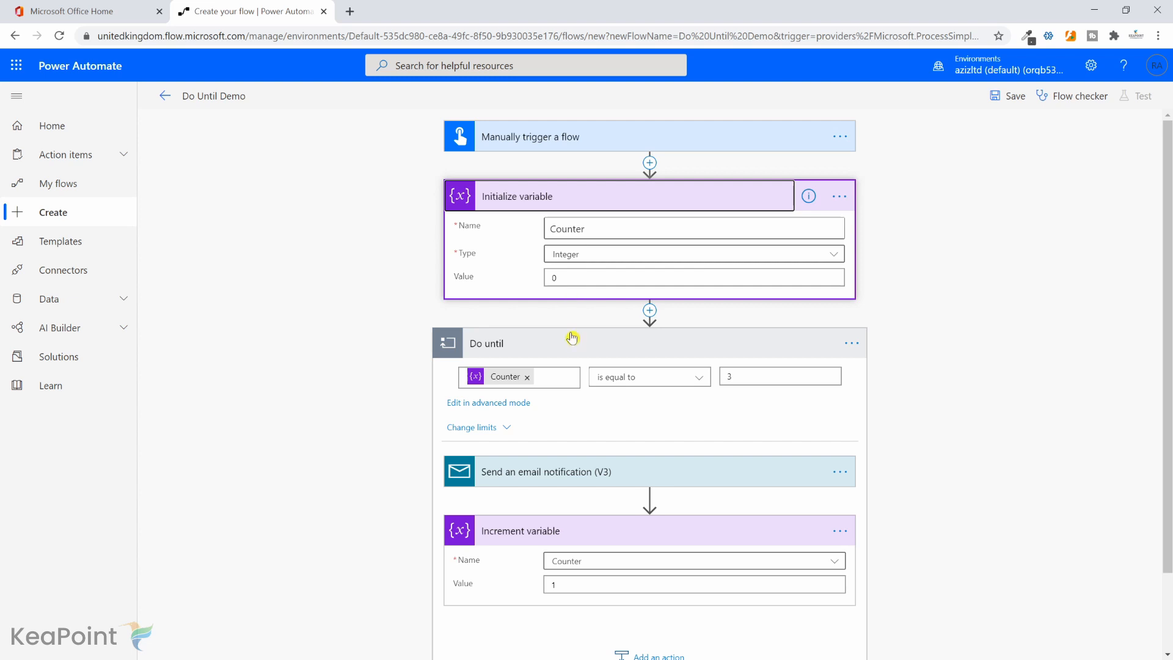
pyautogui.scroll(-2, 571, 335)
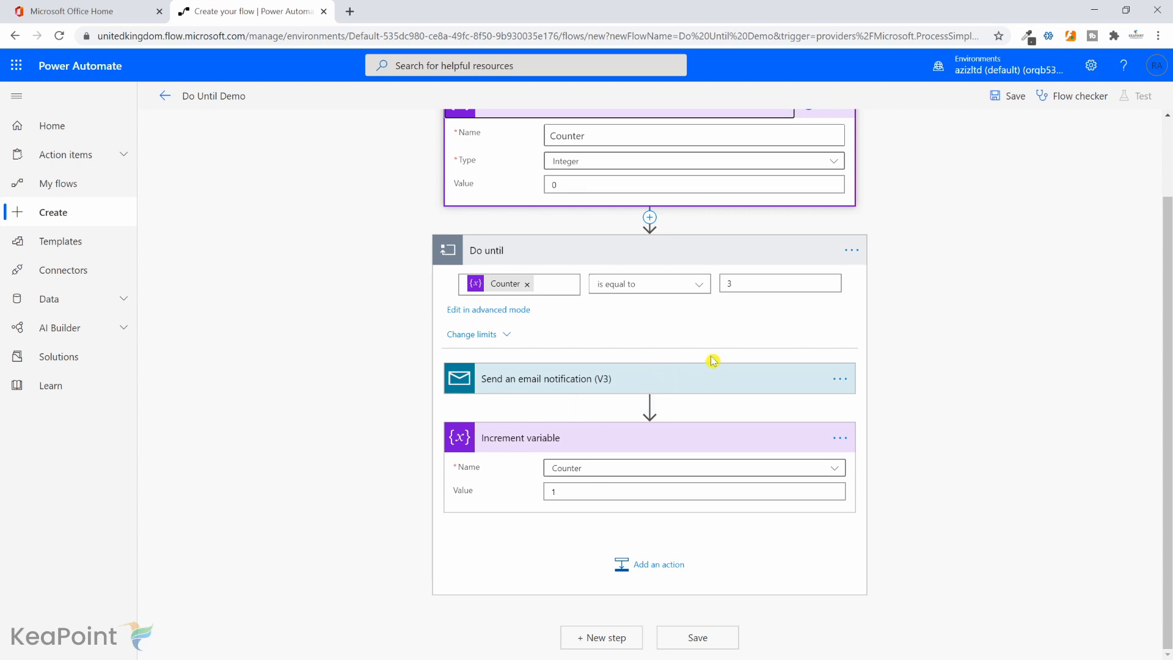
# Step: Save the flow and run a test using the option to perform the trigger action manually
pyautogui.click(705, 639)
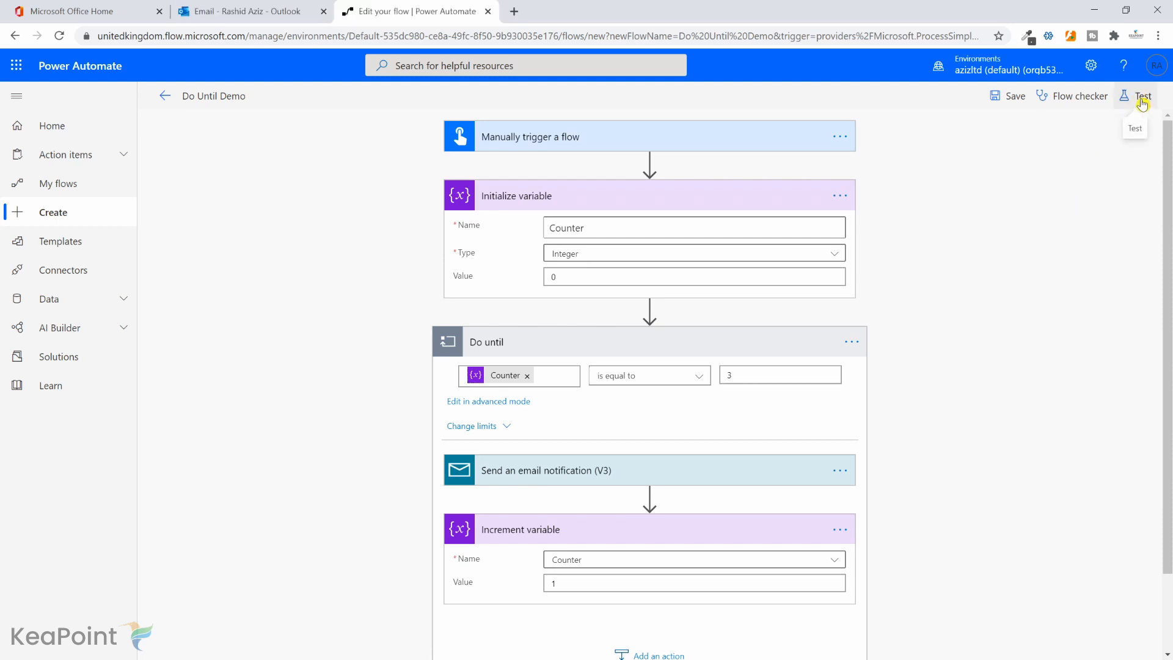
pyautogui.click(1142, 103)
pyautogui.click(959, 129)
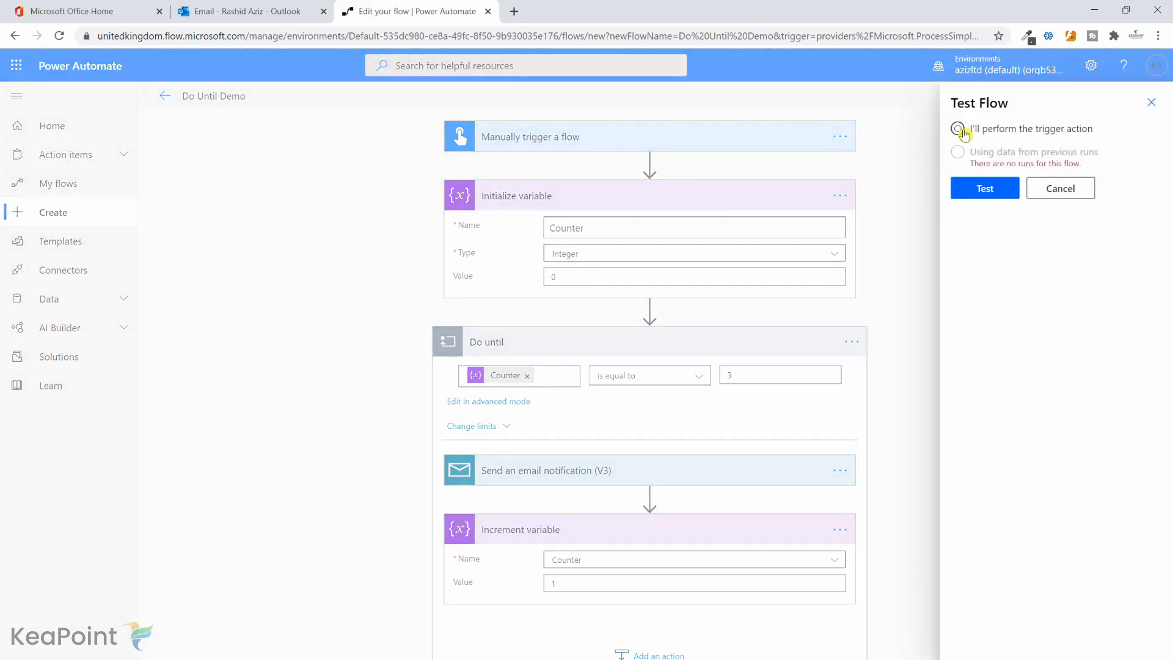
pyautogui.click(989, 193)
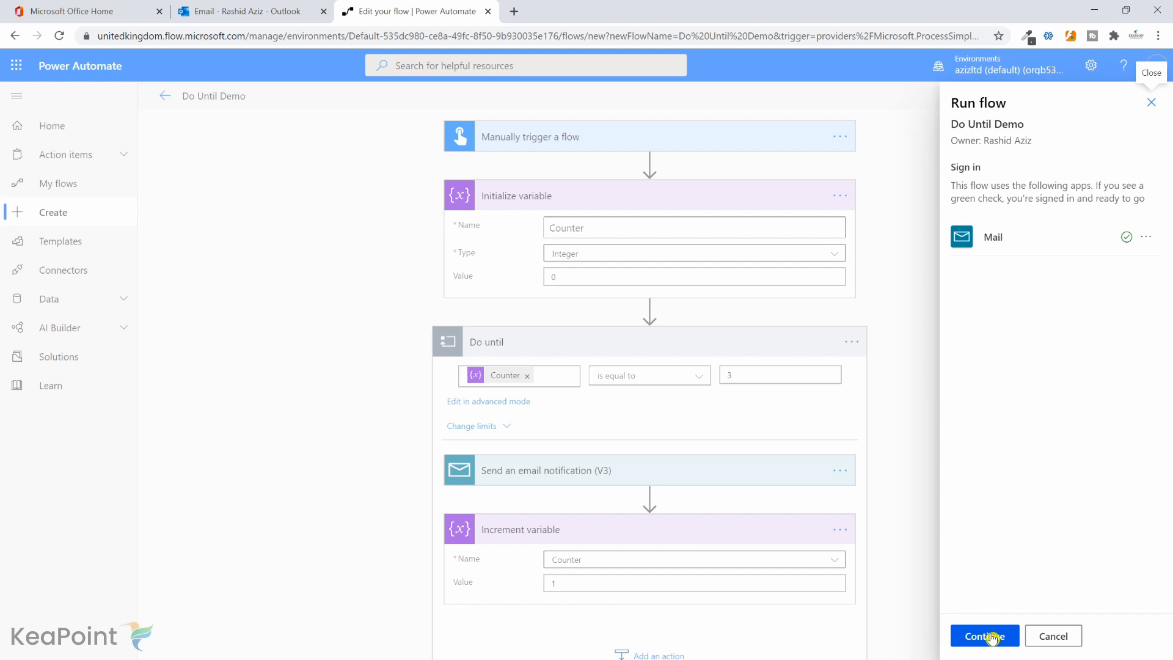
pyautogui.click(992, 638)
pyautogui.click(986, 637)
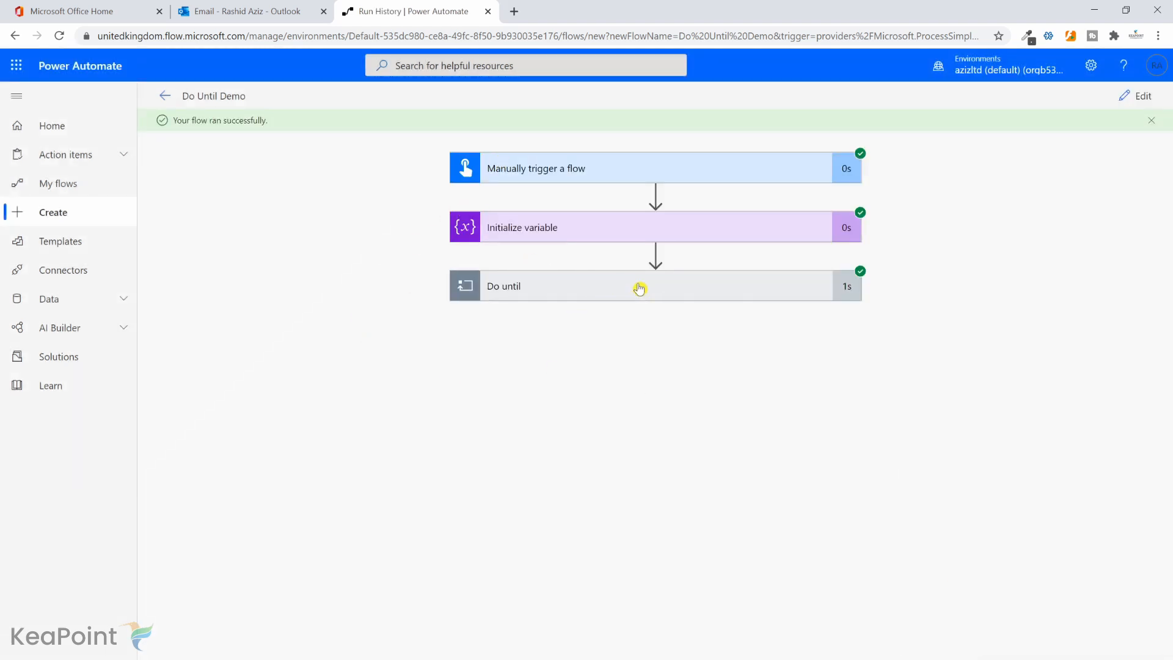
# Step: Expand the Do until loop in the run results and look through its iterations up to the third
pyautogui.click(640, 289)
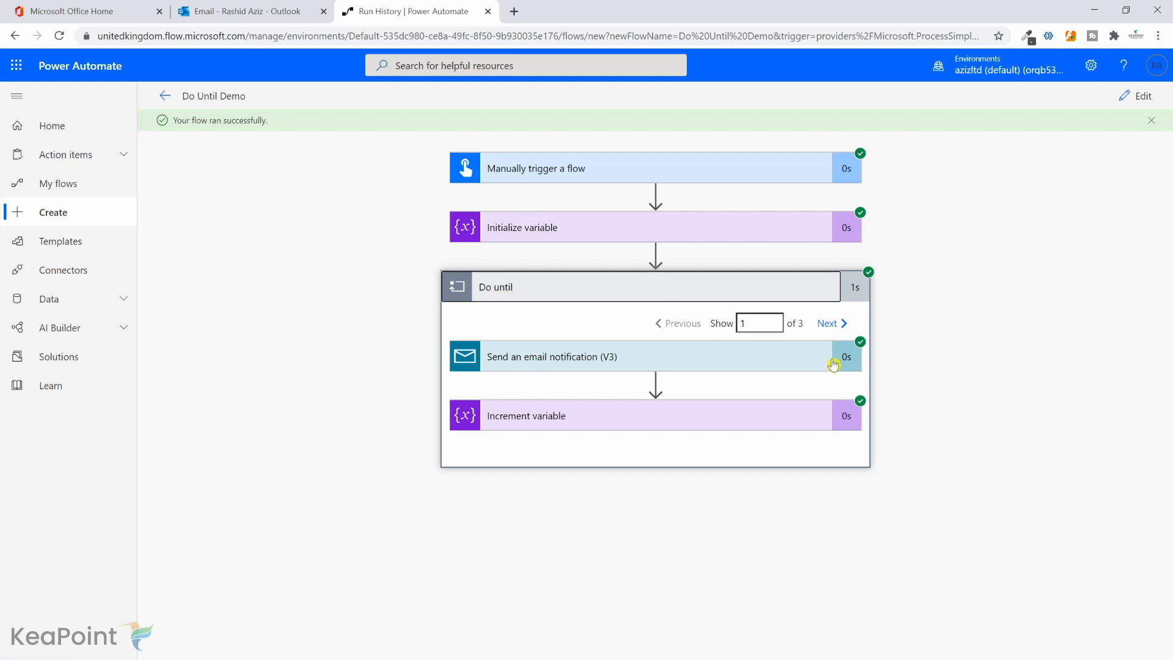
pyautogui.click(835, 327)
pyautogui.click(835, 327)
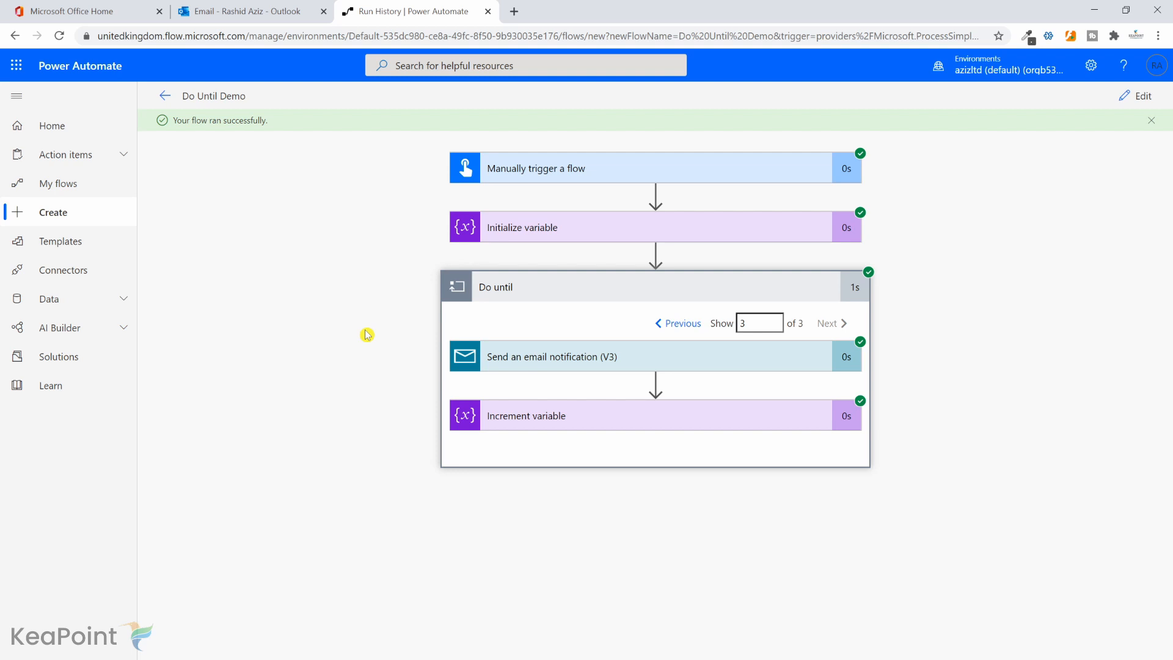
# Step: Switch to Outlook and review the flow's "Counter Value" emails in the Other inbox, opening the one for value 0
pyautogui.click(250, 11)
pyautogui.click(162, 135)
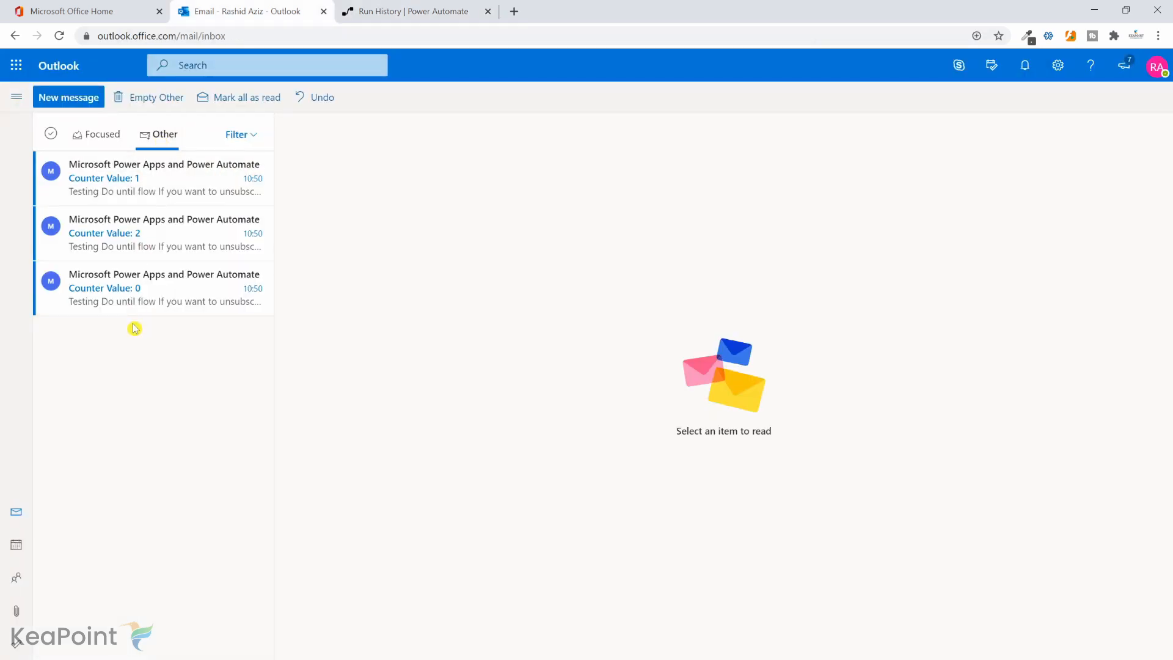
pyautogui.click(156, 304)
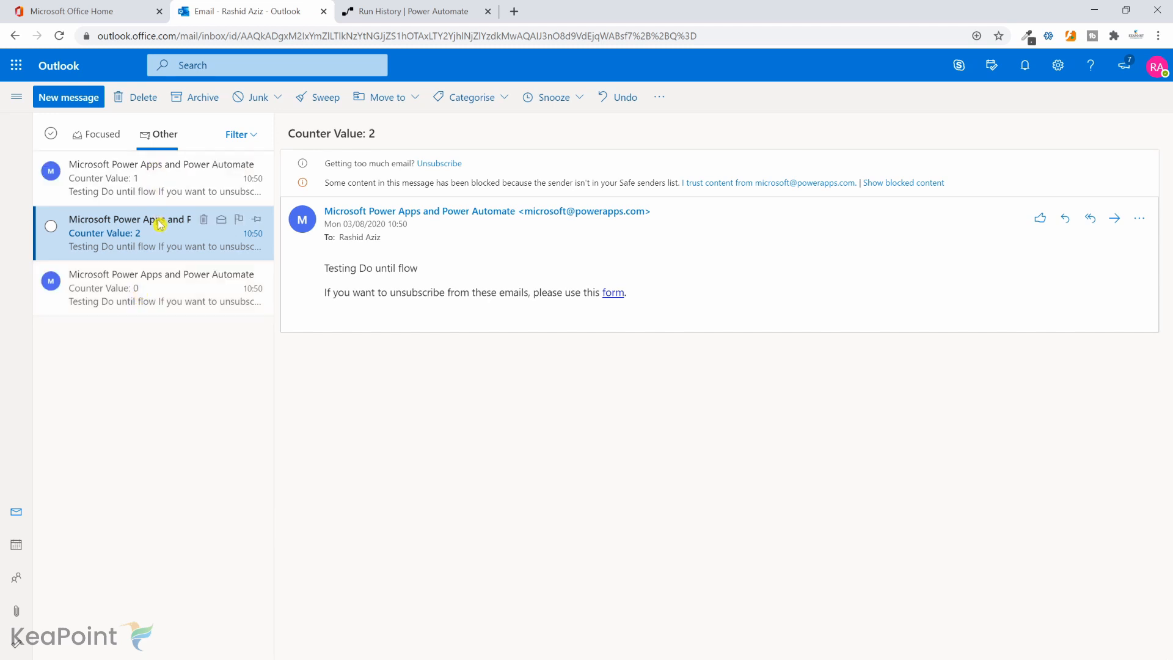